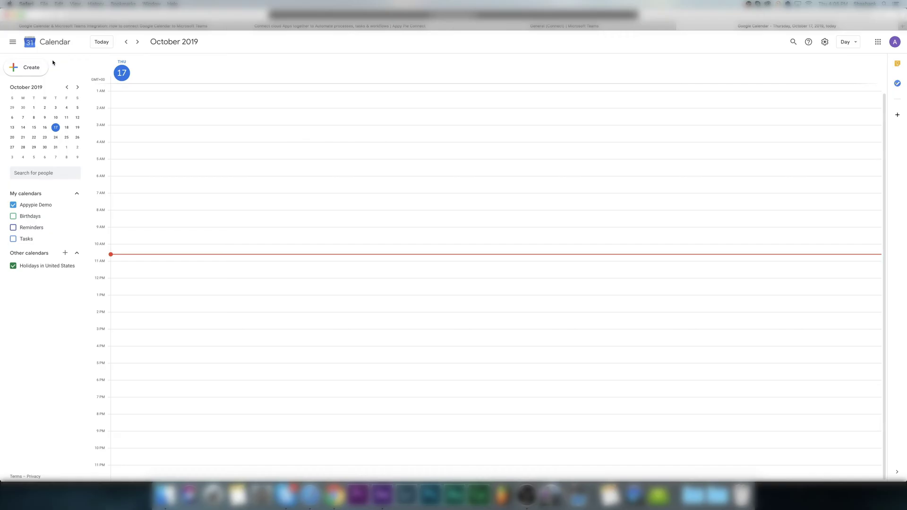
Create a 'Demo Testing' event in Google Calendar for 11am–12pm on October 17.
click(34, 69)
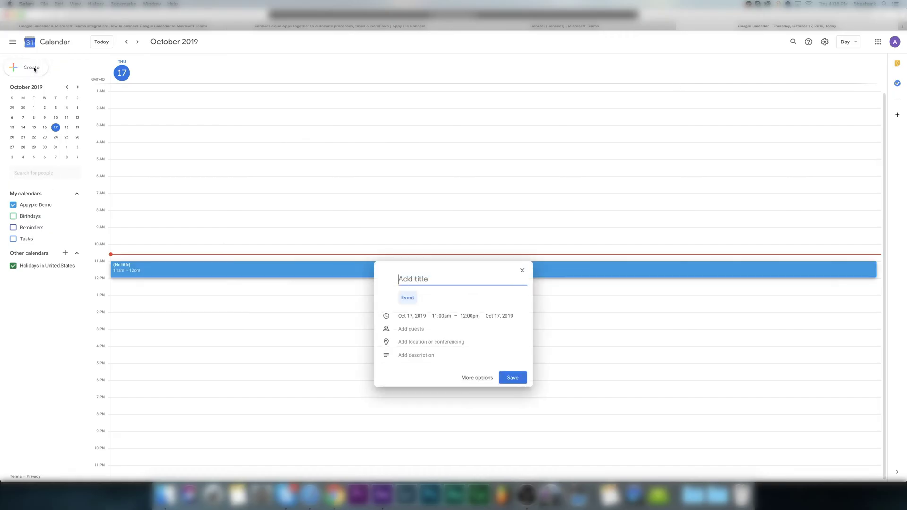
text(Demo Testing)
click(507, 377)
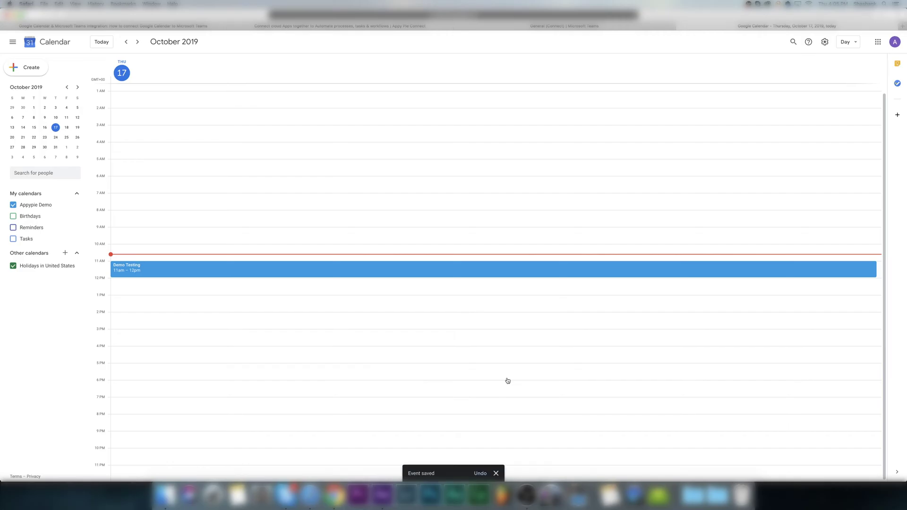
Post 'The Event Video Tutorial has been scheduled' in the Teams General channel.
key(ctrl+shift+Tab)
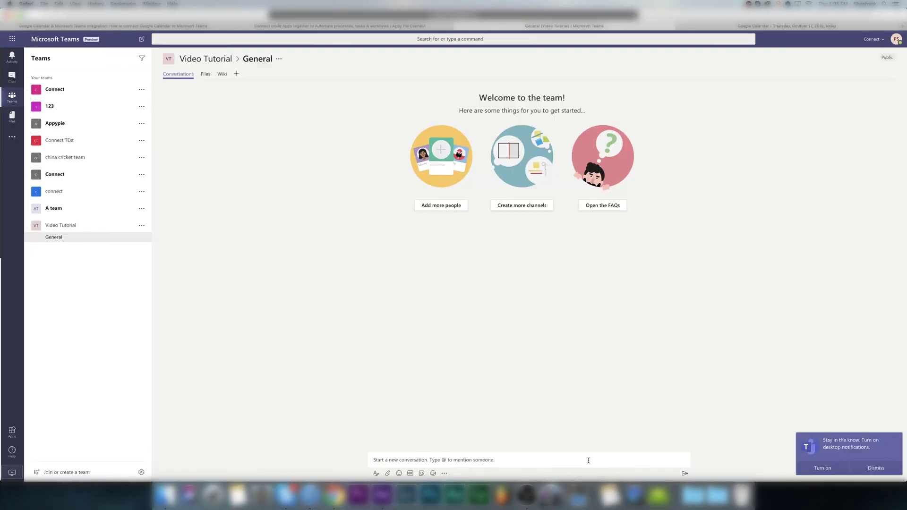
text(The Event)
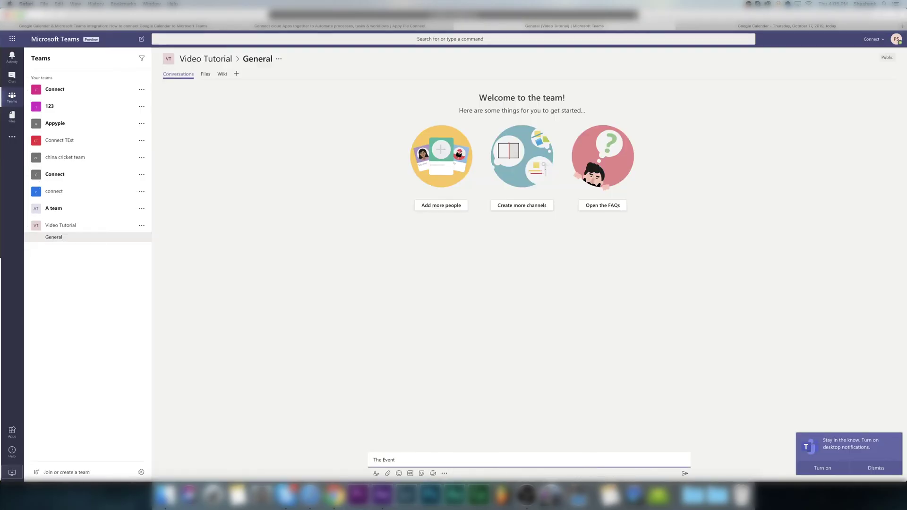
text( Video Tutorial has been scheduled)
key(Return)
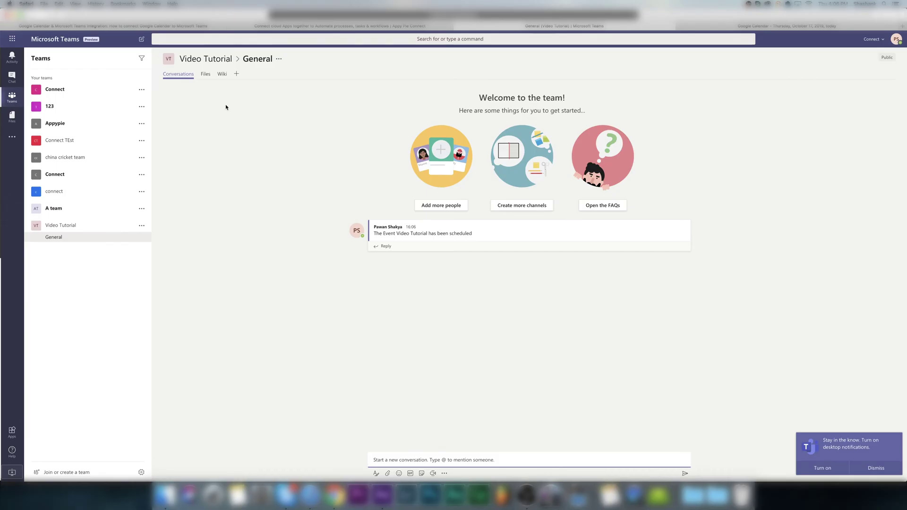
key(ctrl+shift+Tab)
key(ctrl+shift+Tab)
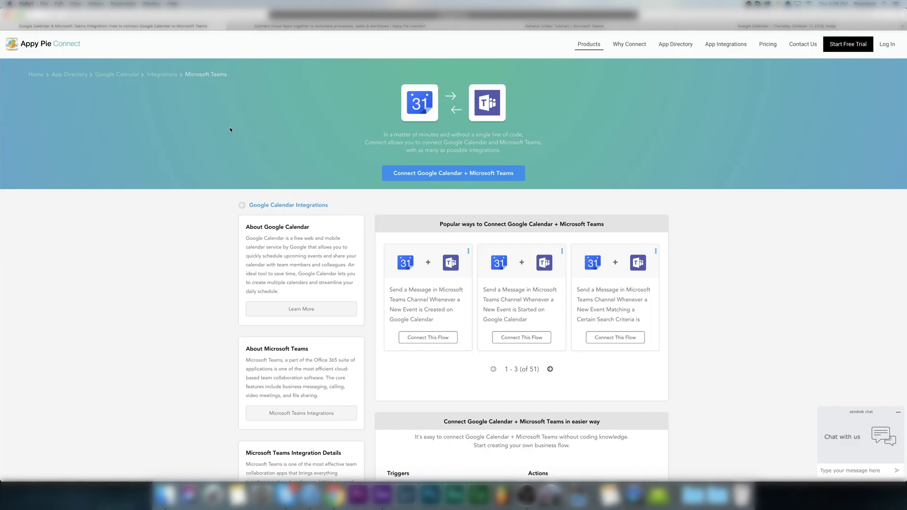
Start a new connect using Google Calendar as the trigger app with the New Event trigger.
key(ctrl+Tab)
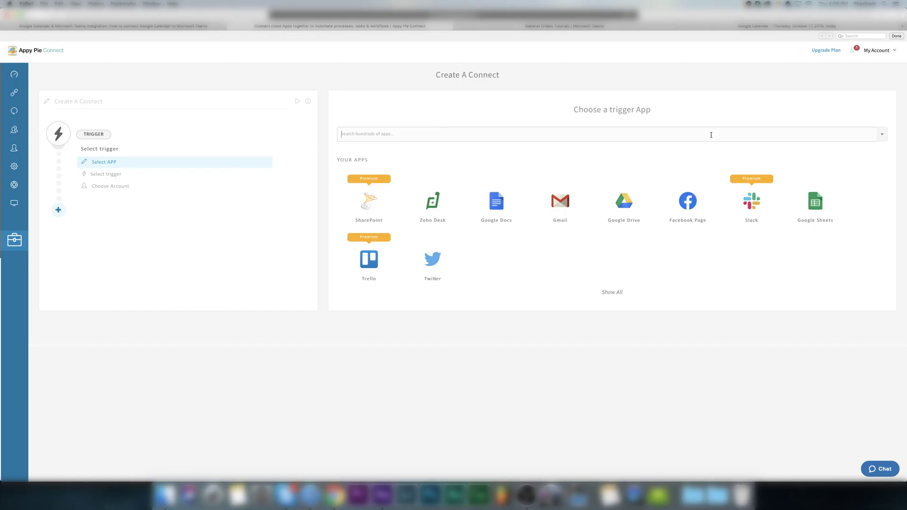
text(calen)
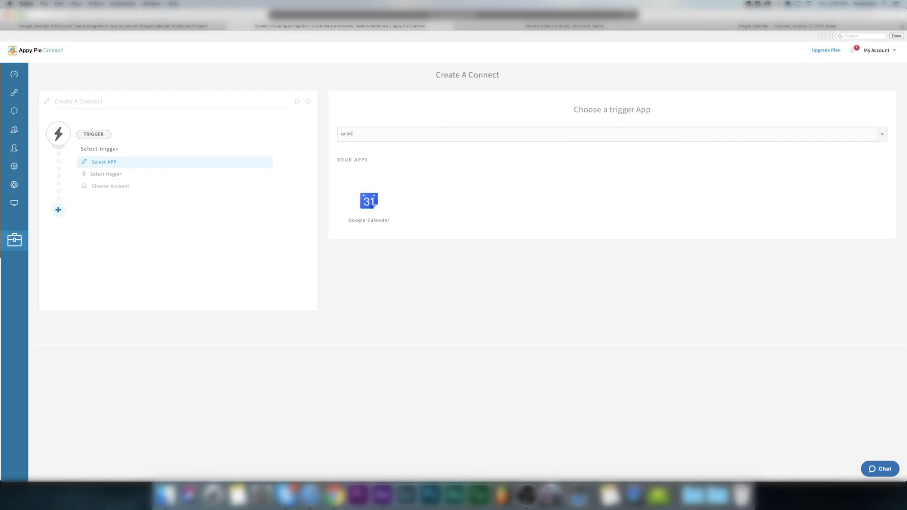
click(374, 203)
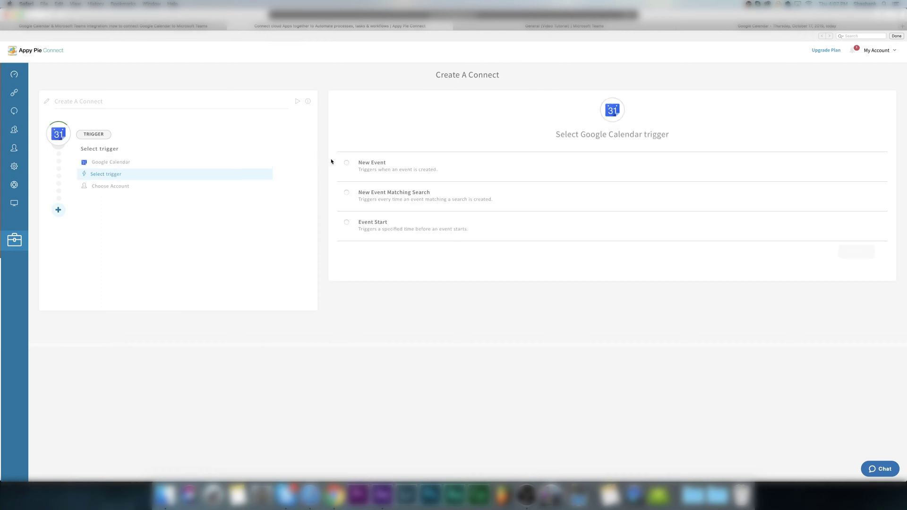
click(346, 163)
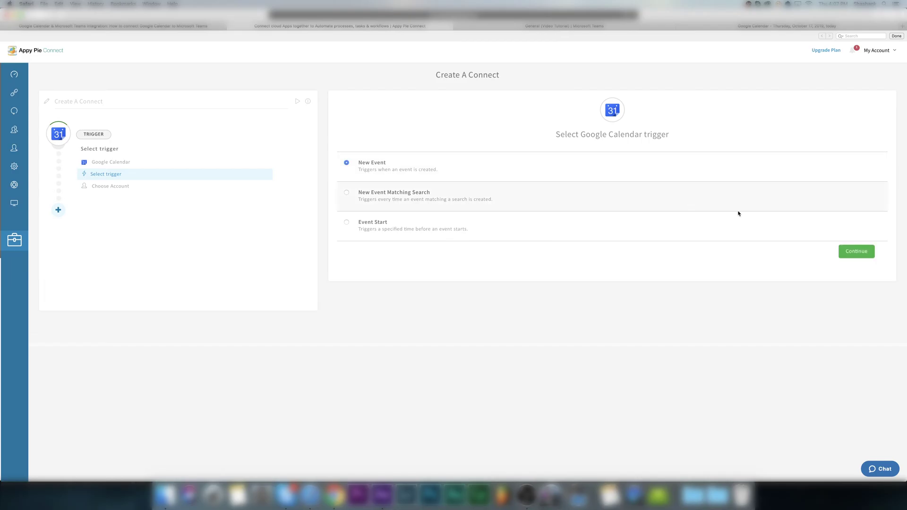
Confirm the New Event trigger and sign in to grant Connect access to a Google Calendar account.
click(857, 254)
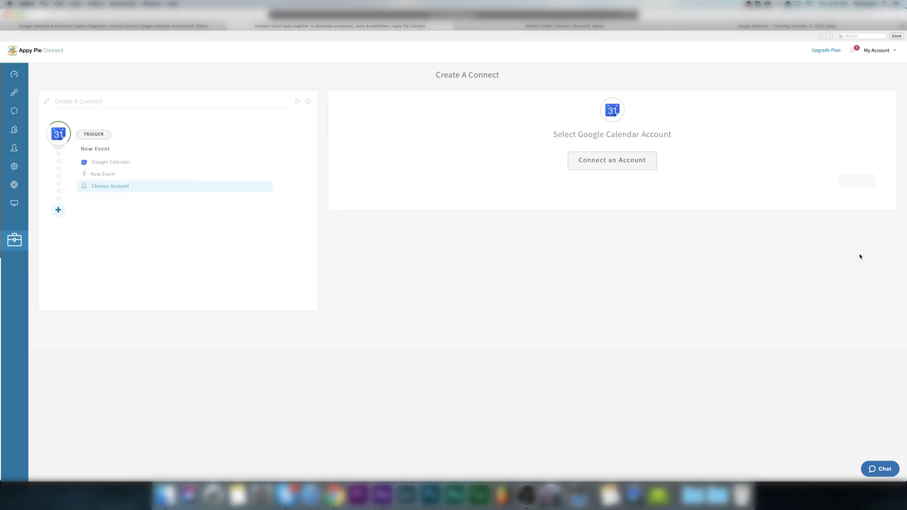
click(628, 163)
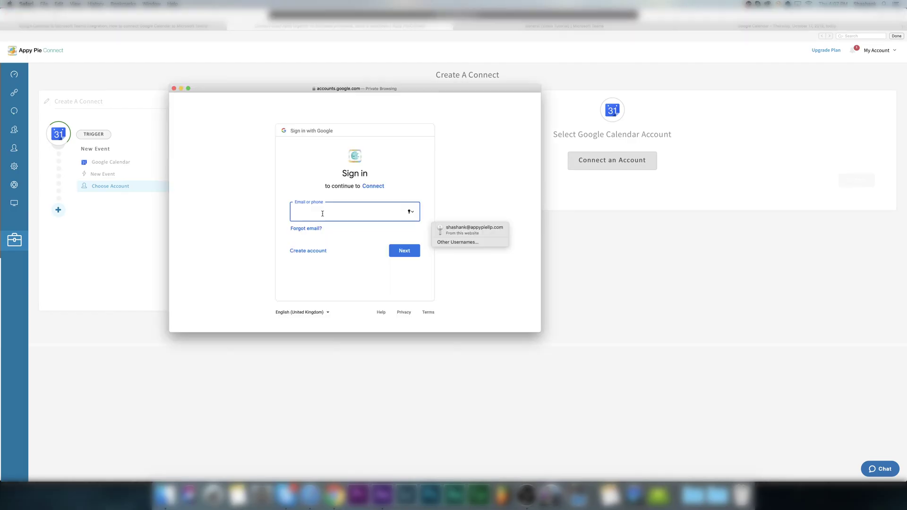
text(appypiedemo)
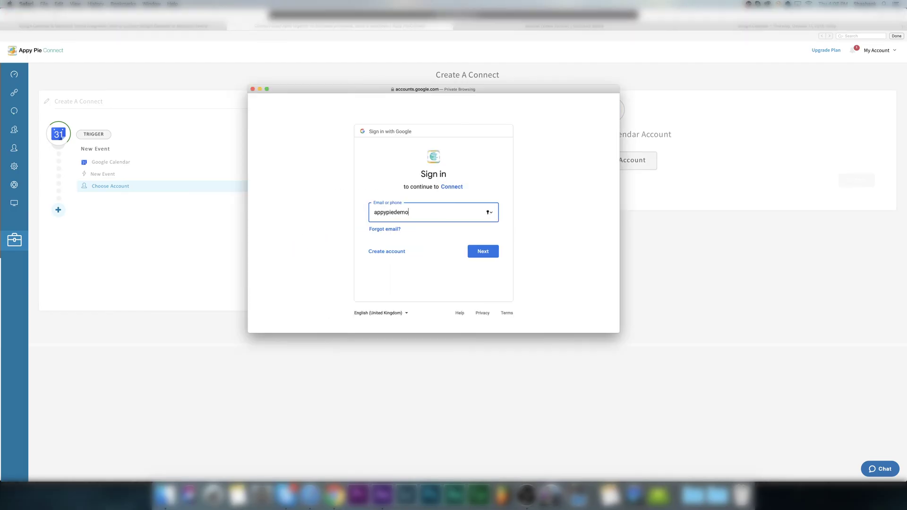
key(Return)
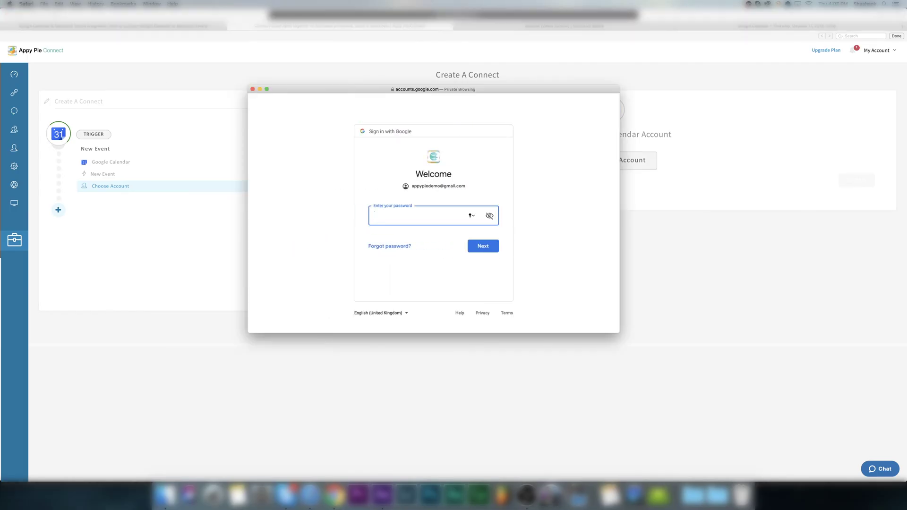
text(********)
key(Return)
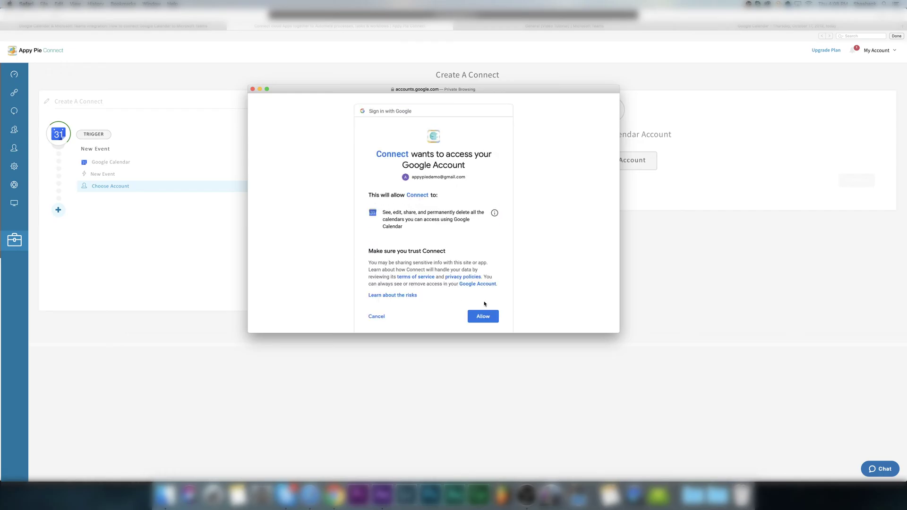
click(482, 315)
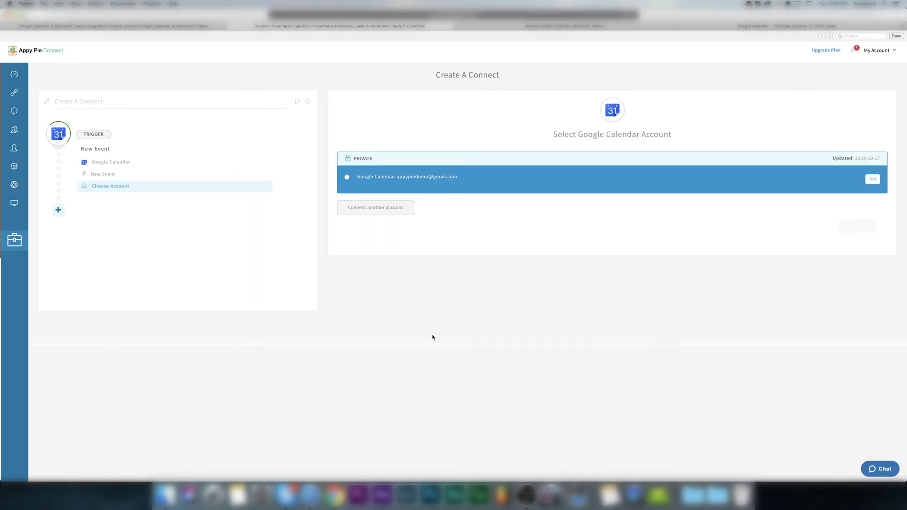
Select and test the linked account, then pick its own calendar for the trigger.
click(347, 177)
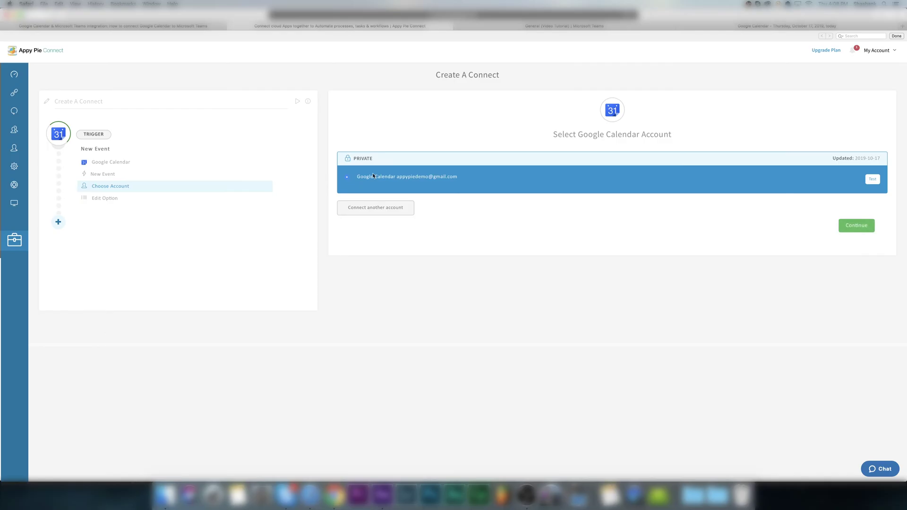
click(872, 179)
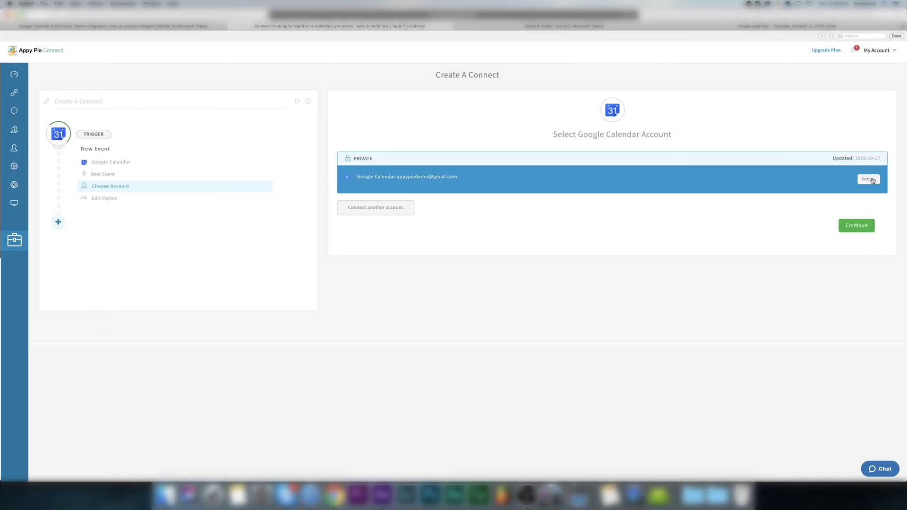
click(856, 225)
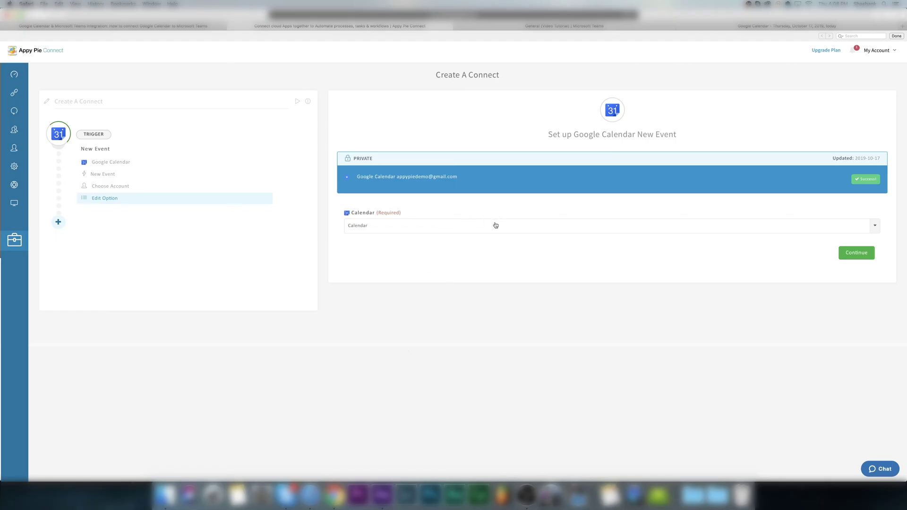
click(495, 226)
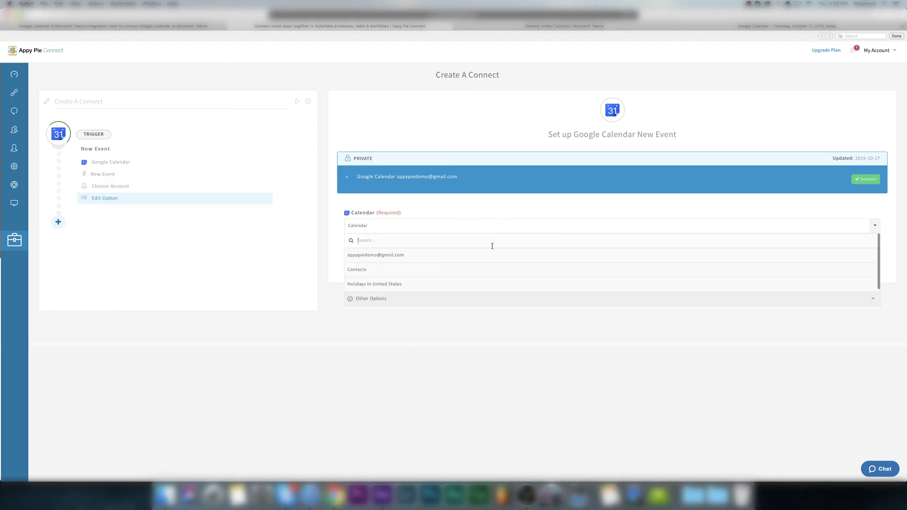
click(492, 255)
click(840, 256)
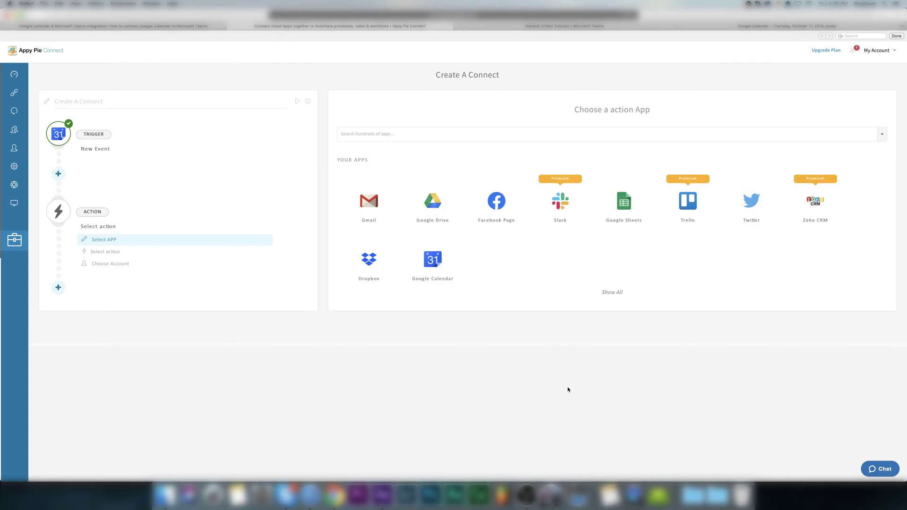
Choose Microsoft Teams as the action app with the Send Channel Messages action.
click(487, 129)
text(micro)
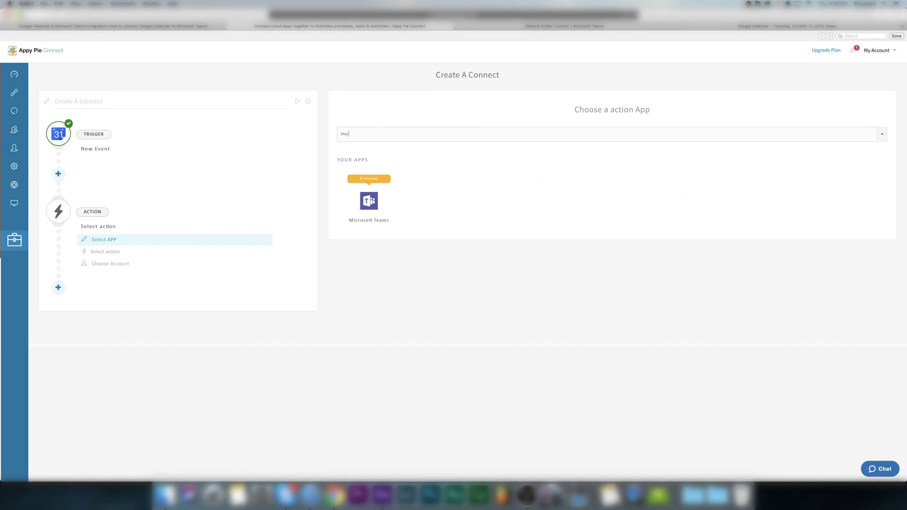
click(350, 203)
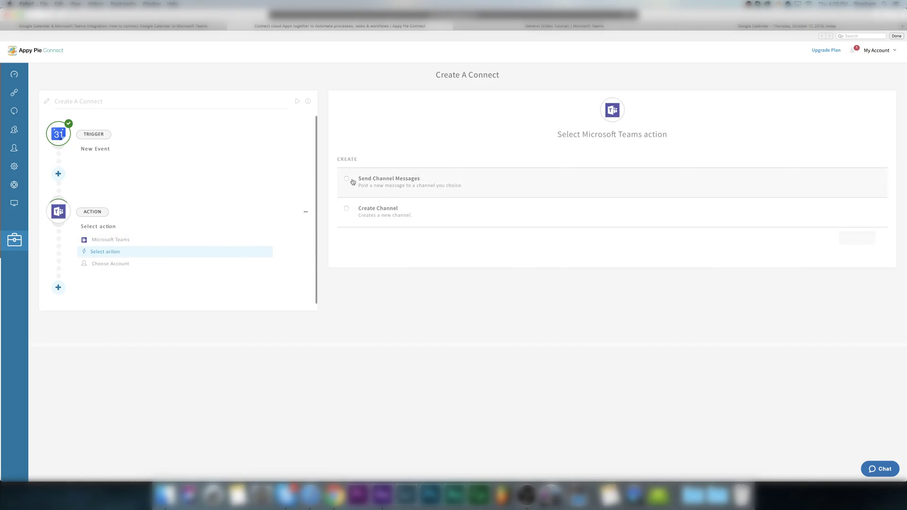
click(352, 182)
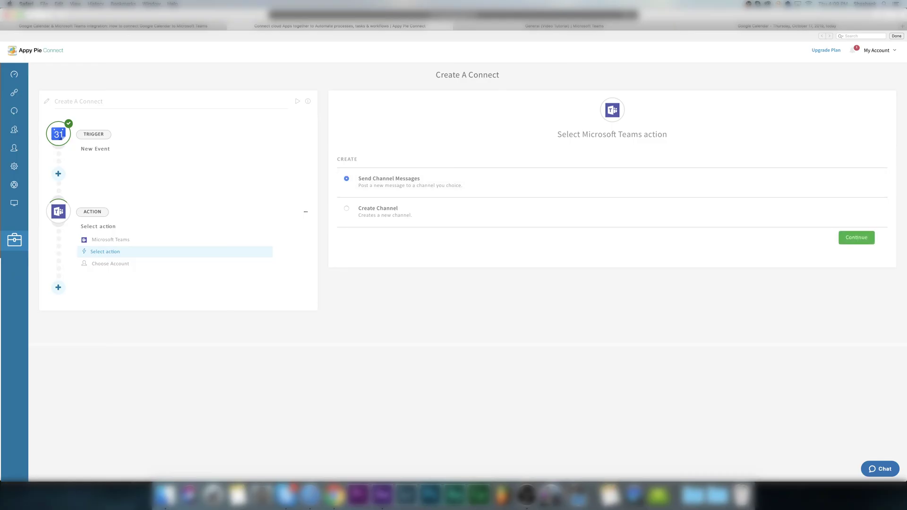
click(853, 242)
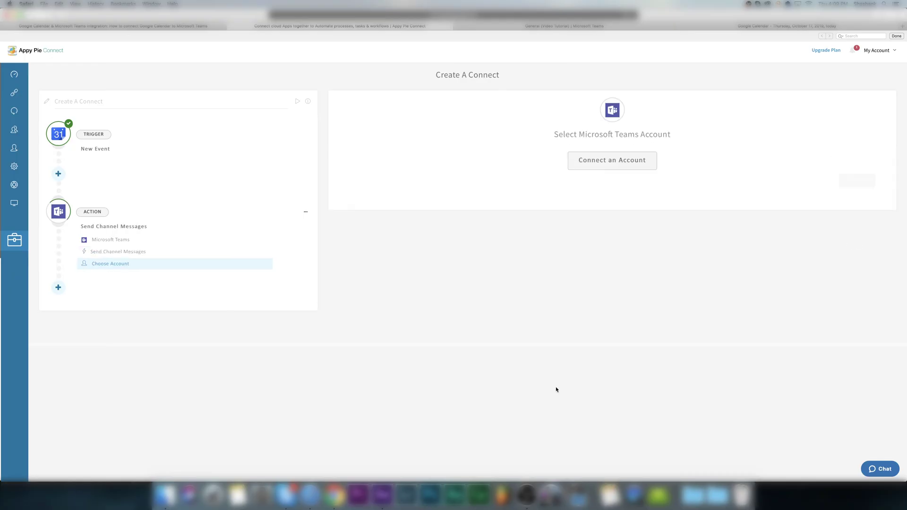
Sign in to Microsoft, select the linked Teams account and test it.
click(616, 161)
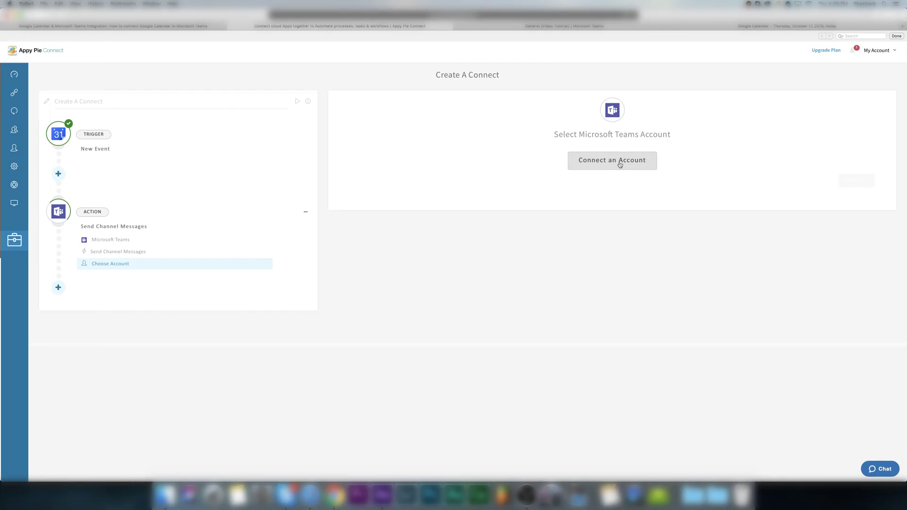
key(Return)
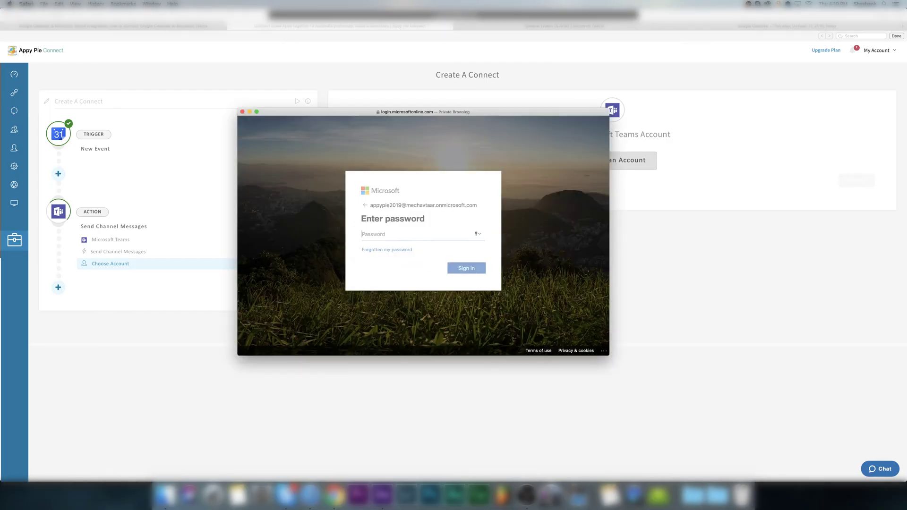
text(••••••••)
key(Return)
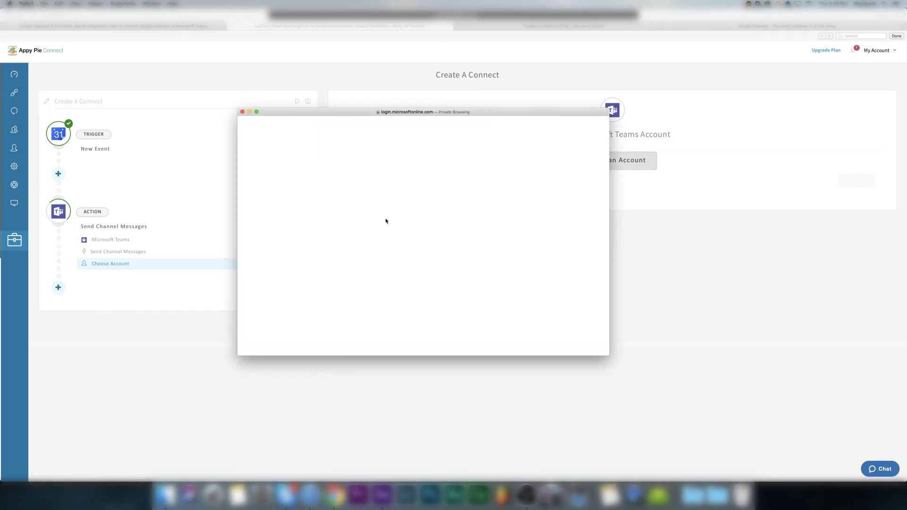
click(607, 179)
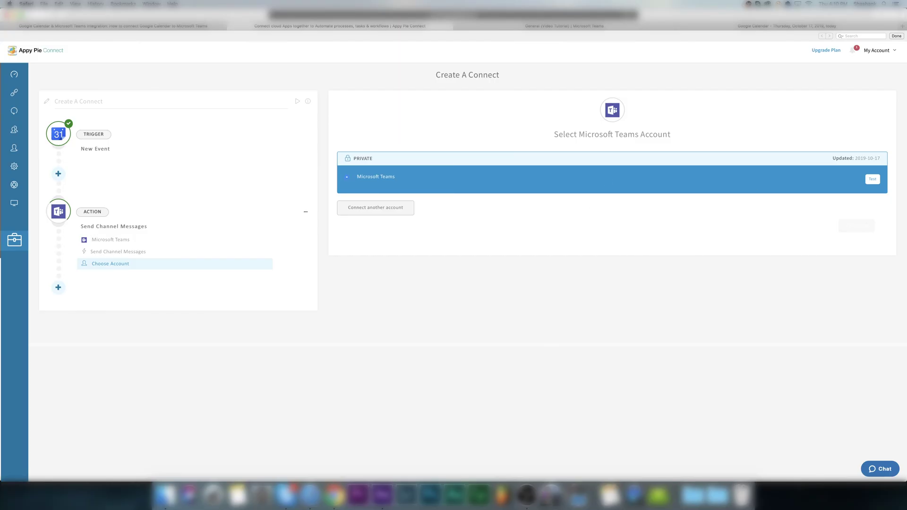
click(872, 179)
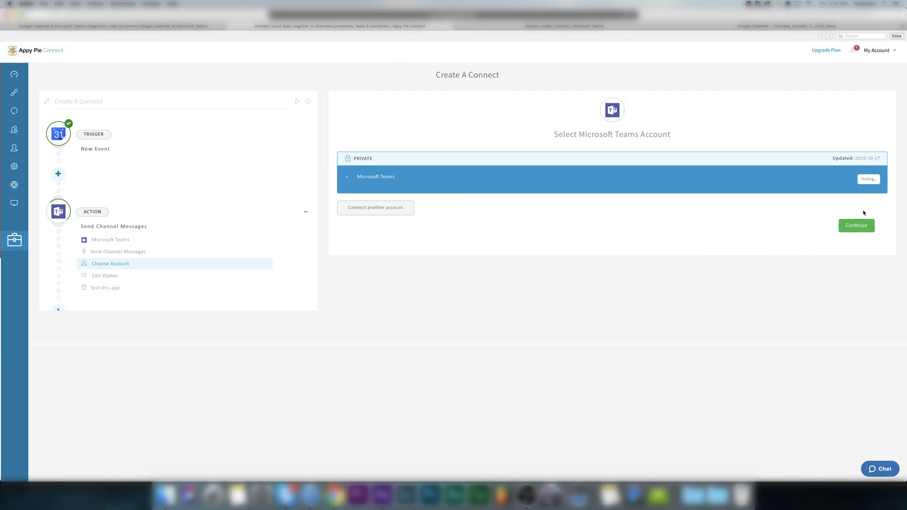
click(855, 227)
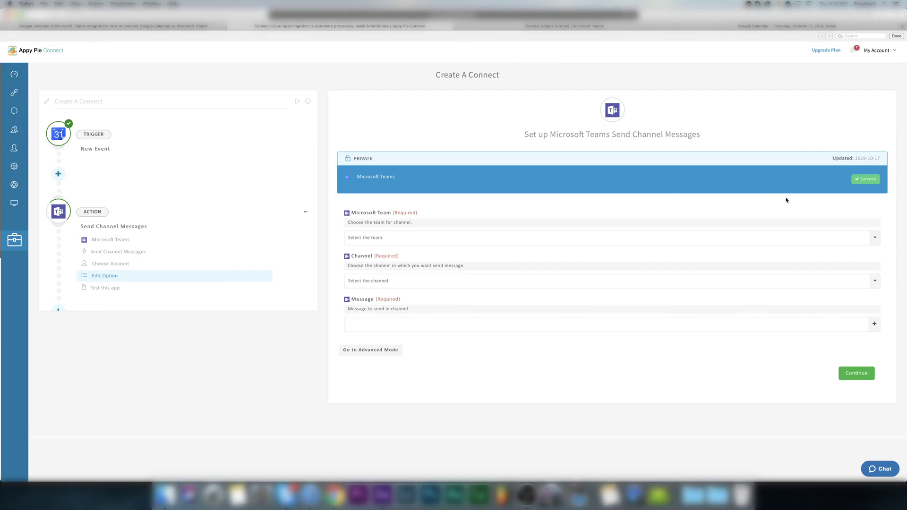
Set the team to Video Tutorial and the channel to General.
click(805, 237)
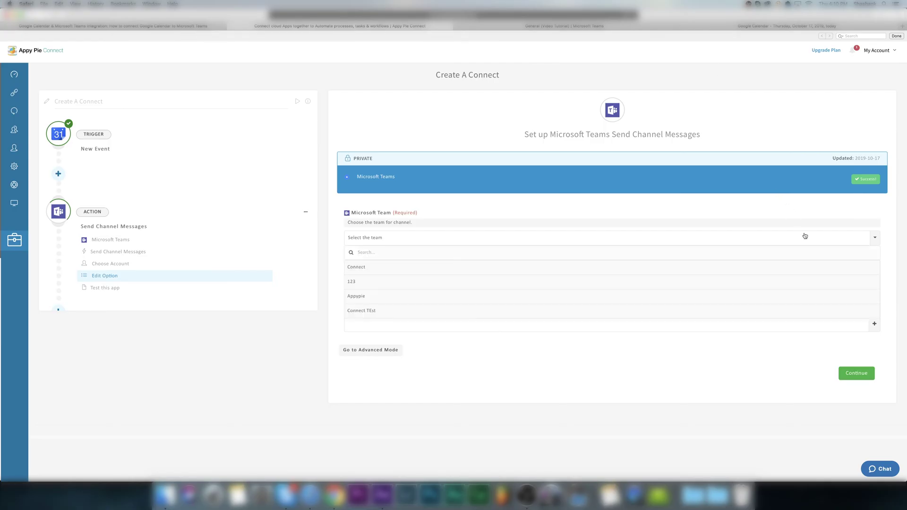
scroll(786, 304, down, 3)
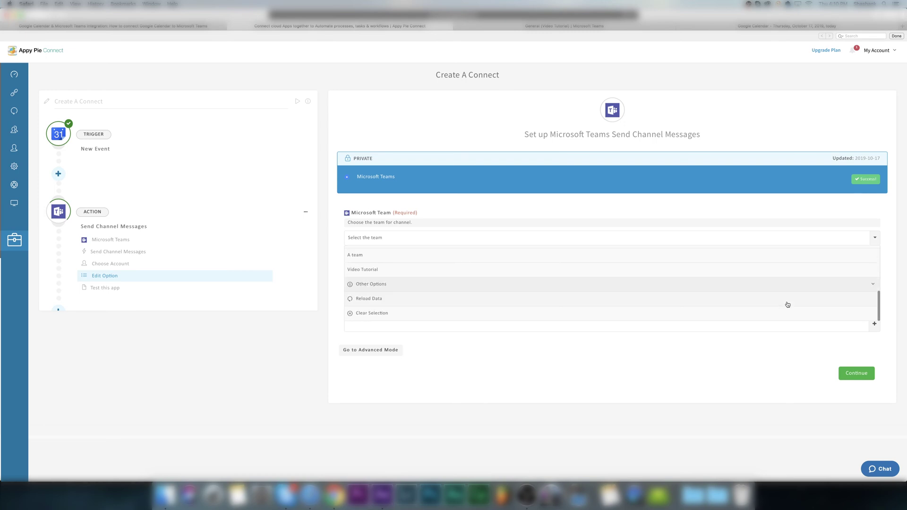
click(796, 274)
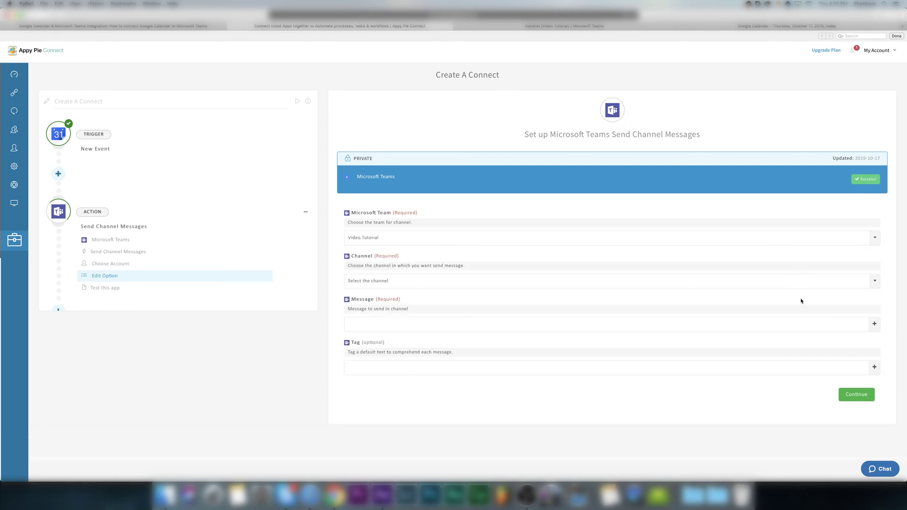
click(825, 282)
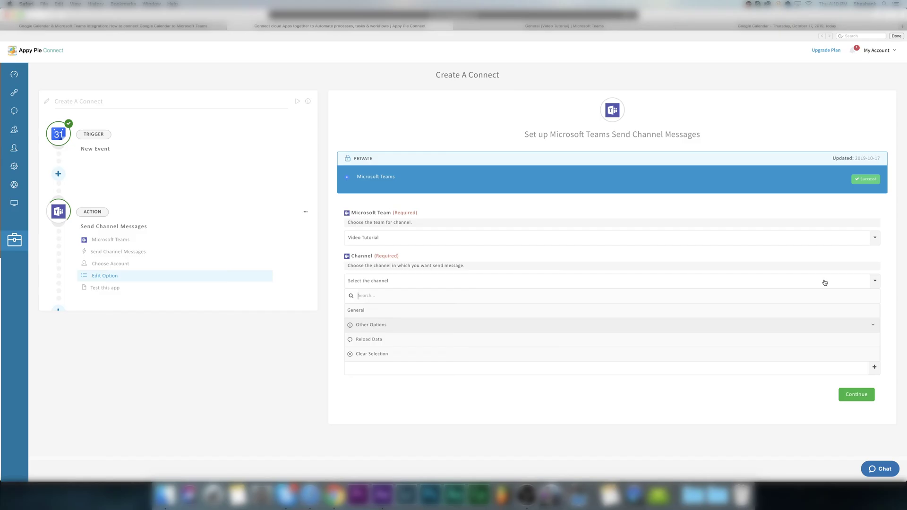
click(806, 310)
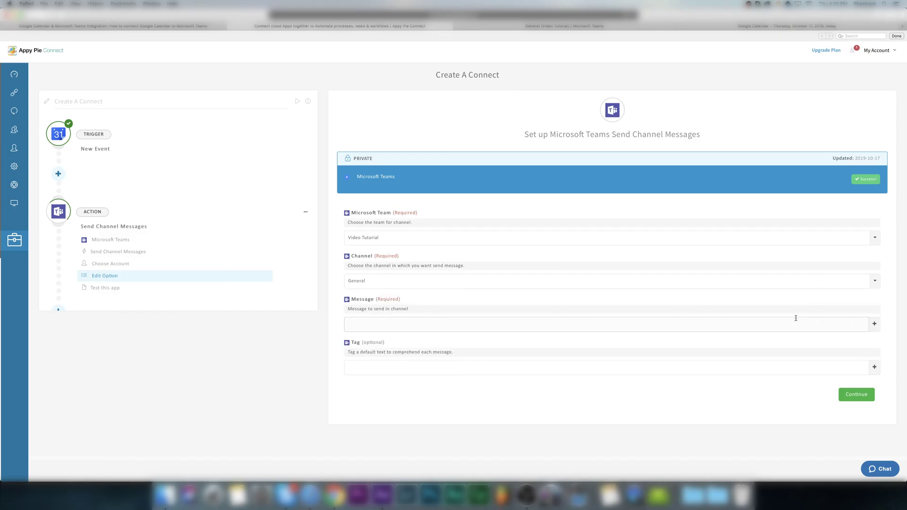
Begin the message with 'The Event', the Event Summary field, and 'has been Scheduled from'.
click(796, 318)
text(The Event)
click(874, 324)
click(726, 354)
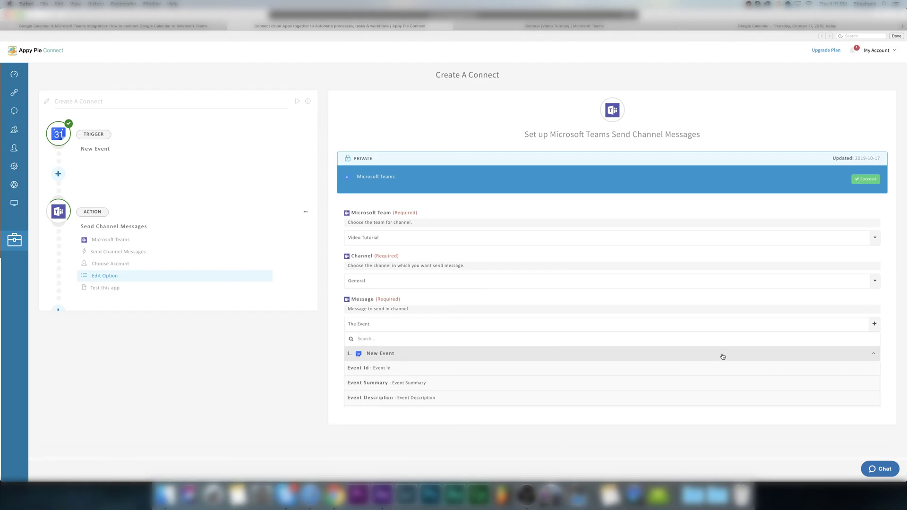
click(689, 387)
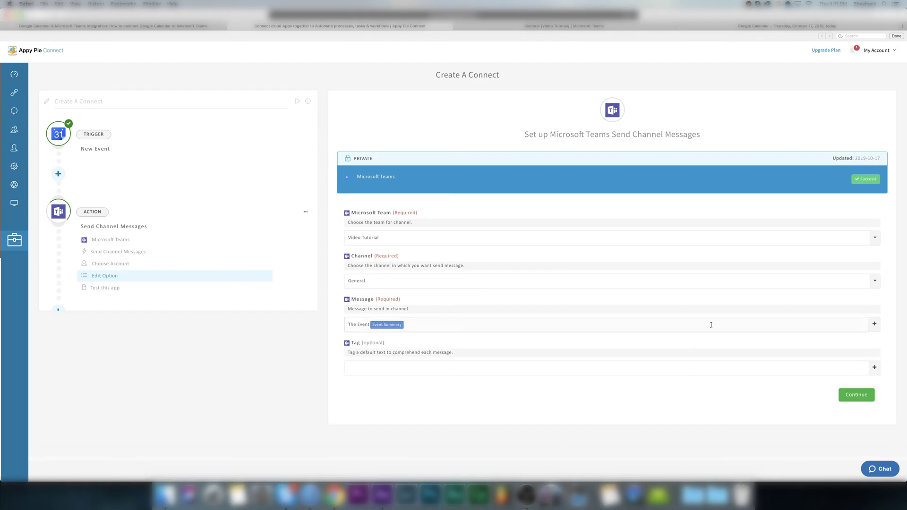
text(has been Scheduled from)
Insert the Start Date and End Date fields into the message and add the tag '# Teams'.
click(875, 323)
scroll(784, 374, down, 1)
scroll(781, 385, down, 1)
click(782, 367)
click(874, 323)
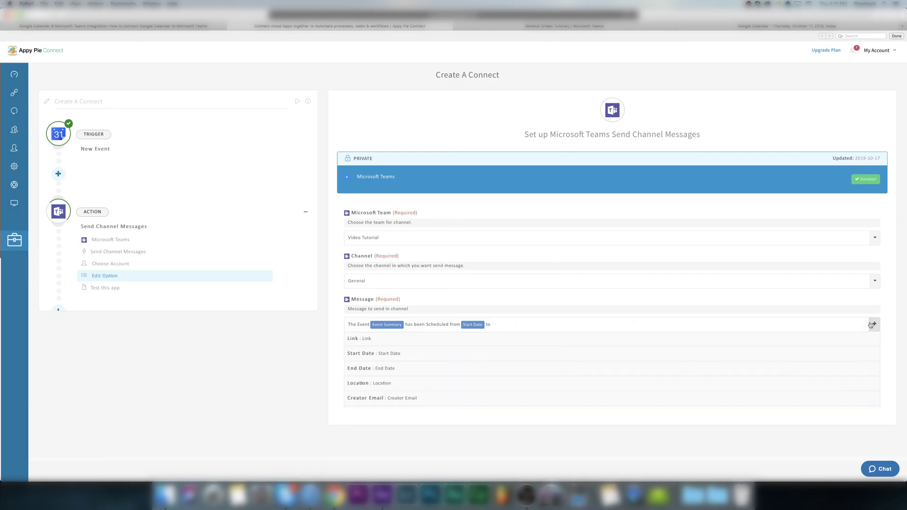
scroll(832, 359, down, 1)
scroll(832, 352, up, 1)
click(833, 350)
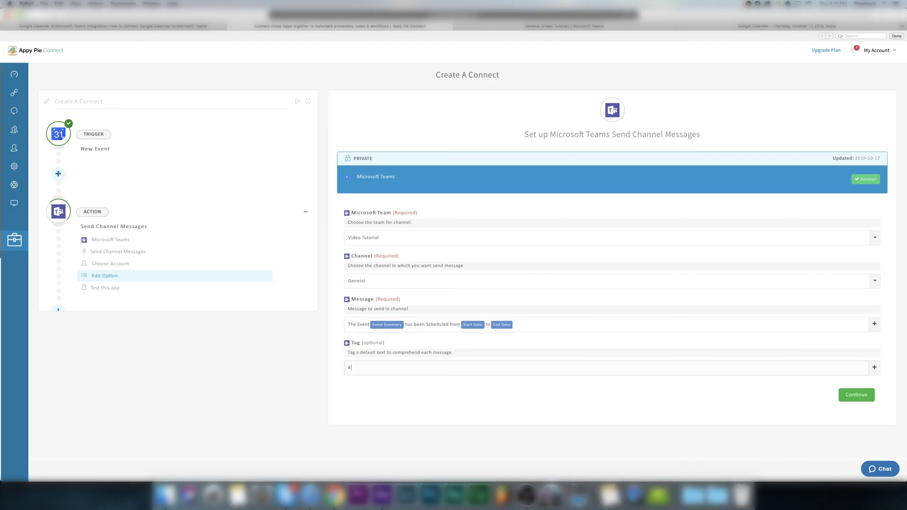
text(# Teams)
Run a test message and name the connect 'For Every New Event, Get New Message In'.
click(856, 395)
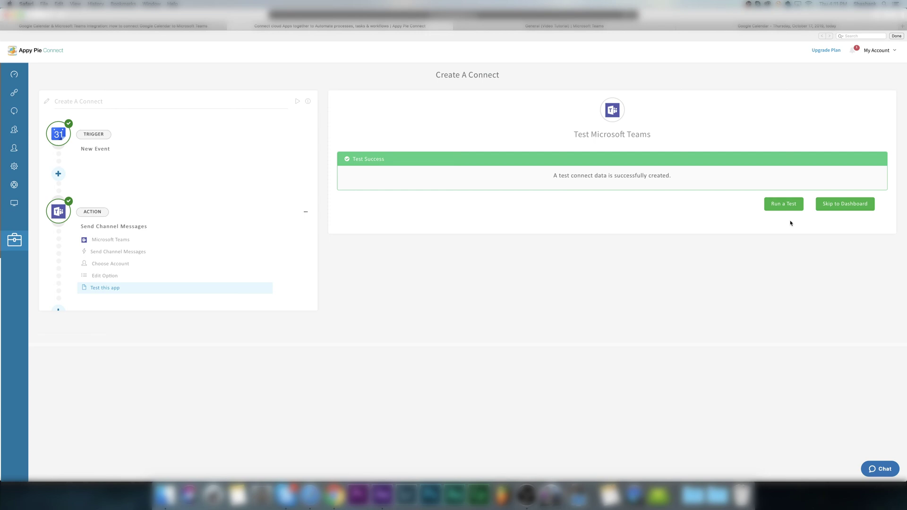
click(784, 204)
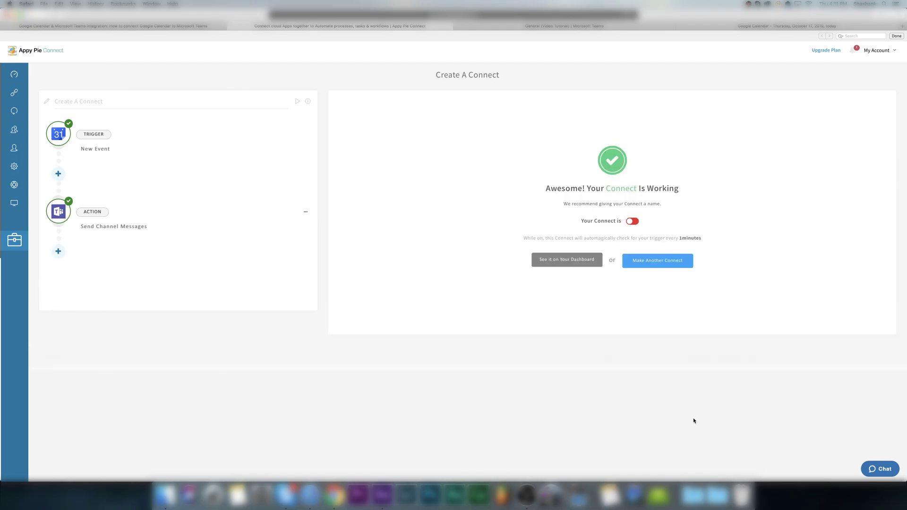
click(121, 101)
text(For Eve)
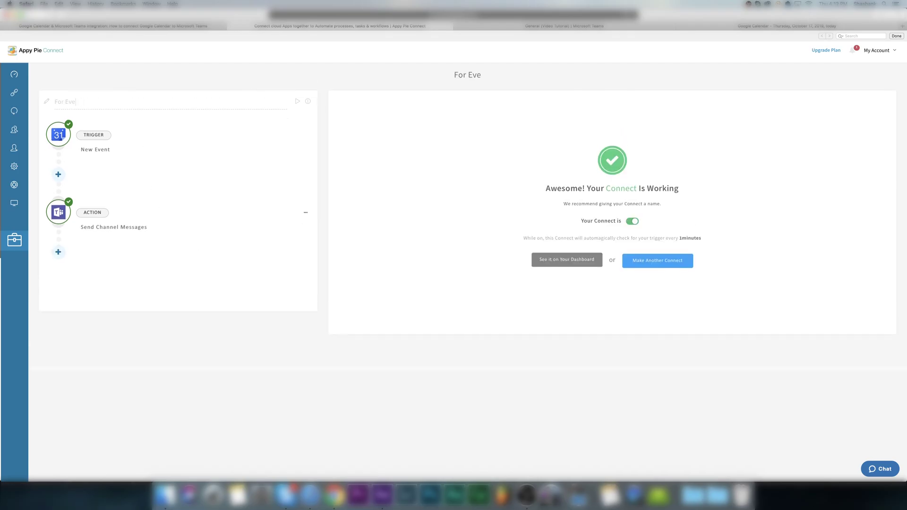
text(ry New Event, Get New Message In)
key(ctrl+Tab)
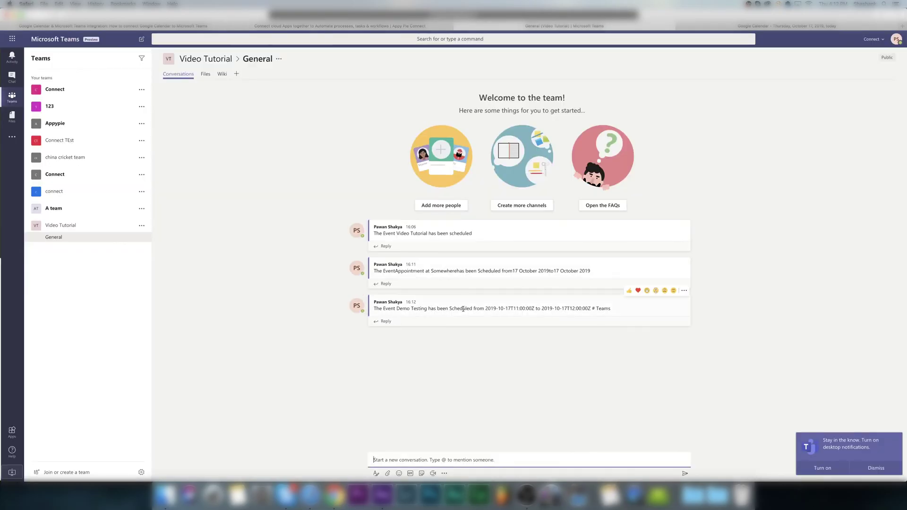
Create a 'Demo' event in Google Calendar and return to Teams to check the posted message.
key(ctrl+Tab)
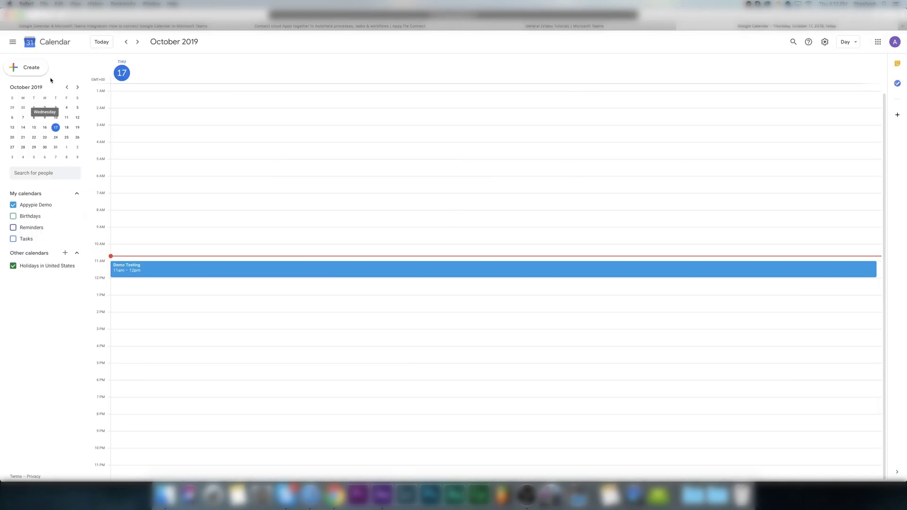
click(31, 68)
text(Demo)
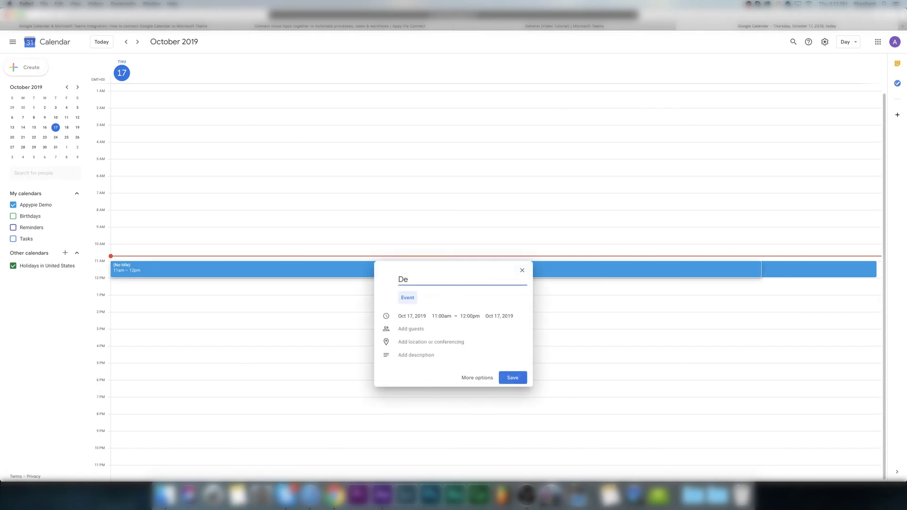
click(509, 378)
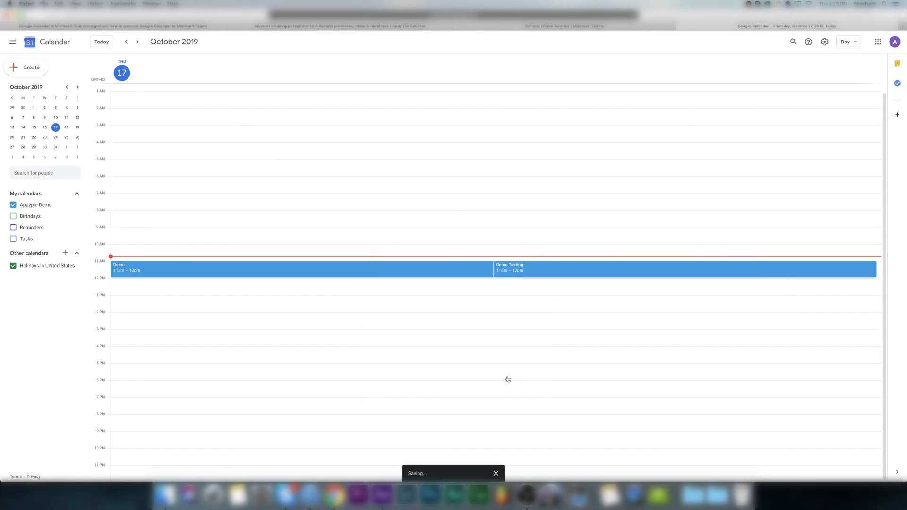
click(534, 27)
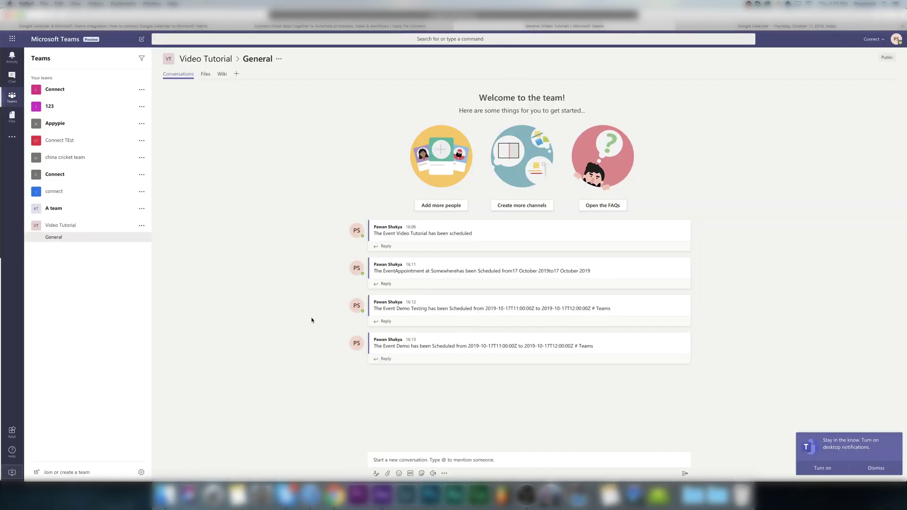